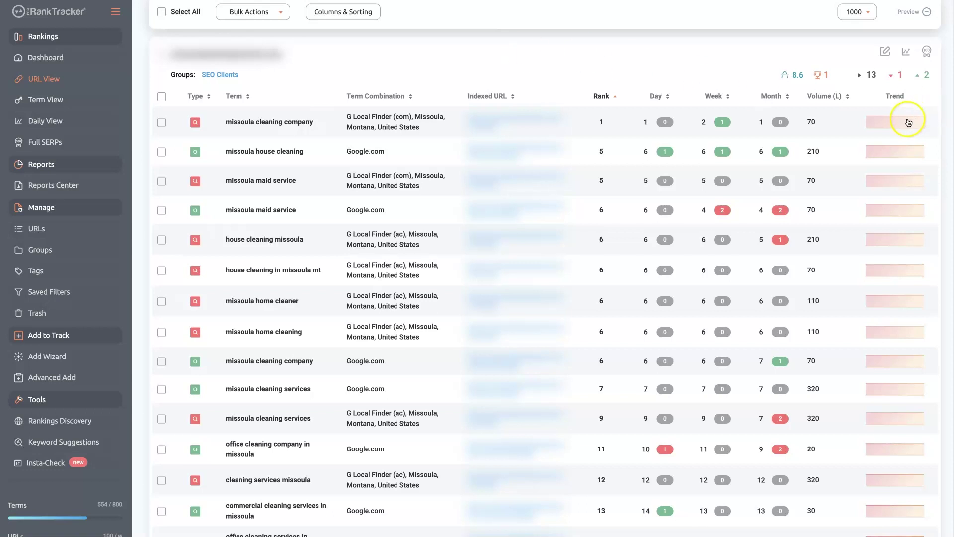
# - Highlight the first row's rank of 1 and 'missoula' in the first tracked term
pyautogui.moveTo(902, 123)
pyautogui.click(334, 247)
pyautogui.click(600, 122)
pyautogui.doubleClick(601, 122)
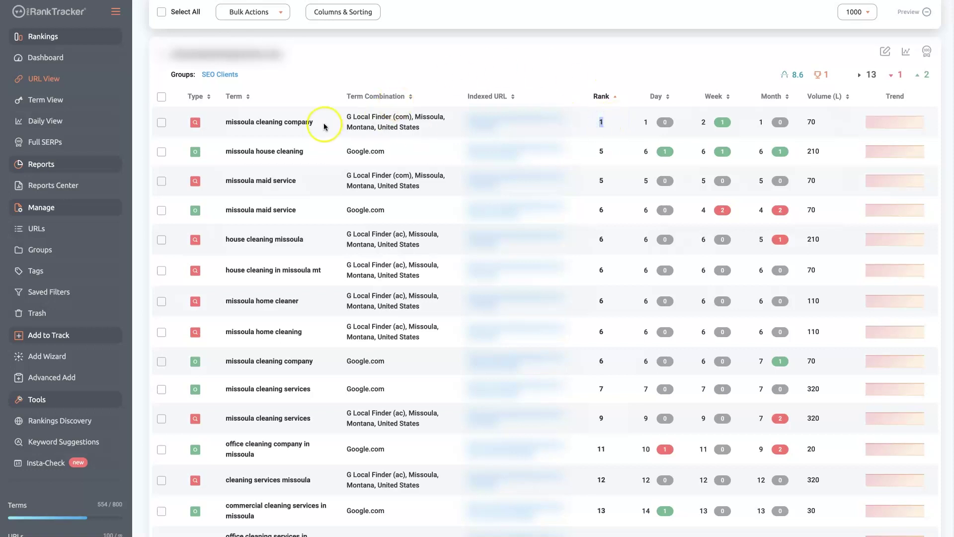
pyautogui.moveTo(227, 122); pyautogui.dragTo(255, 123)
pyautogui.click(258, 150)
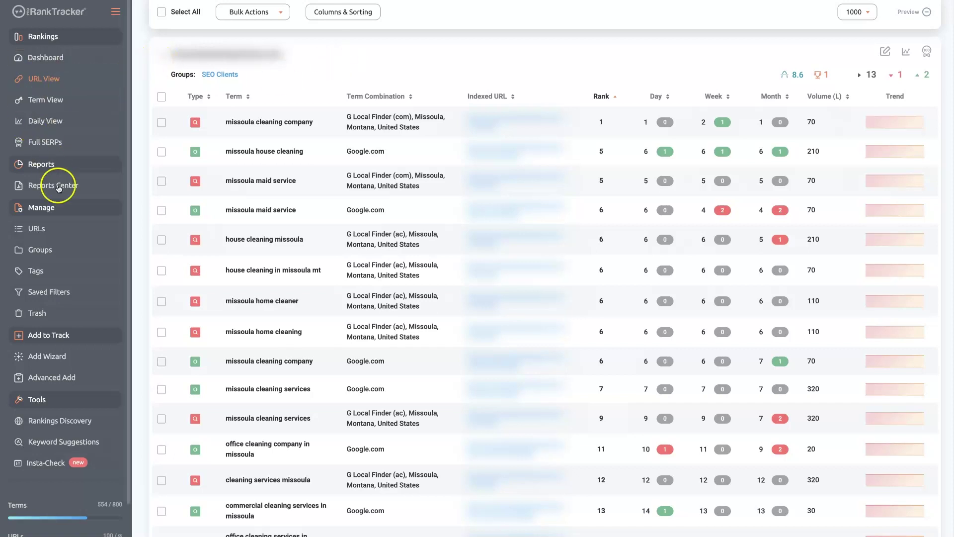
# - Start the Add Wizard, review the example URL and keywords, and advance to Where to track
pyautogui.click(61, 360)
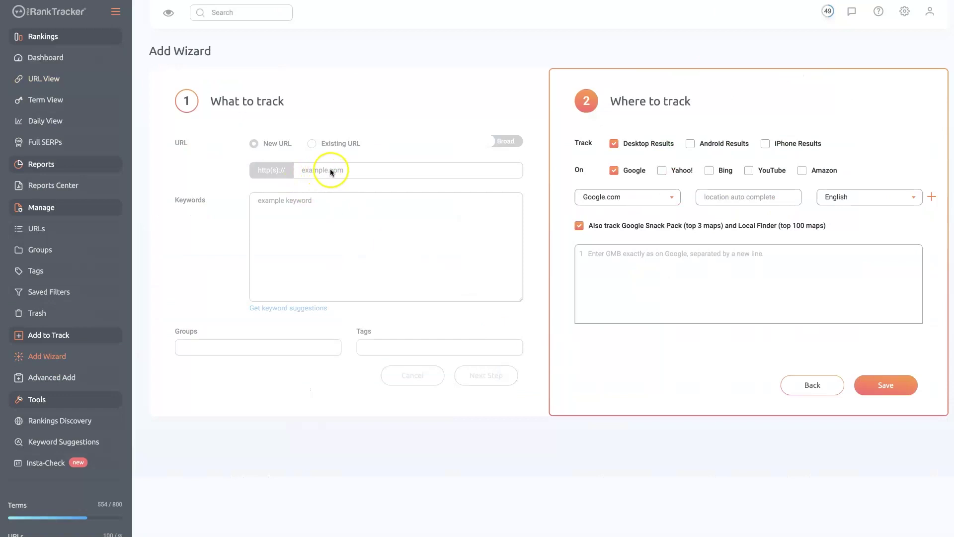
pyautogui.click(797, 379)
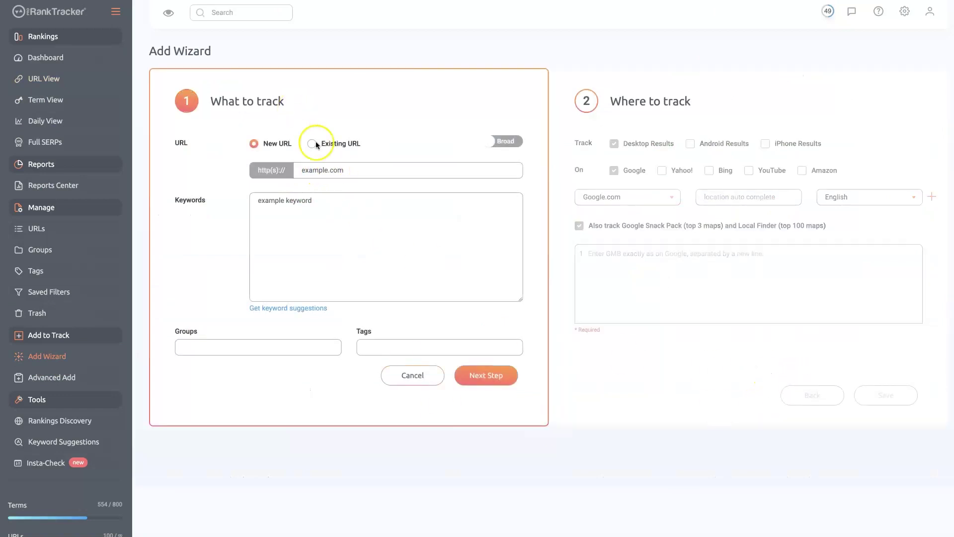
pyautogui.doubleClick(309, 170)
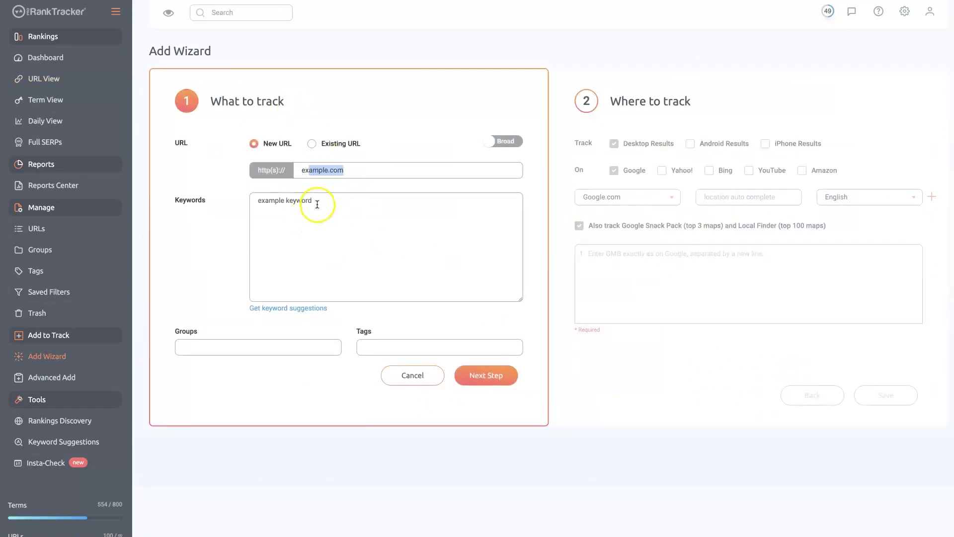
pyautogui.moveTo(316, 204); pyautogui.dragTo(238, 194)
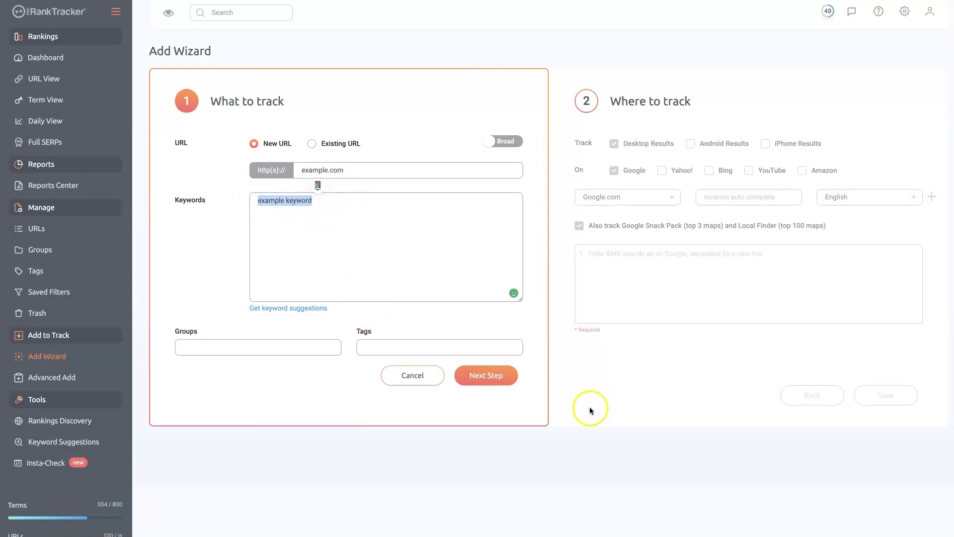
pyautogui.click(496, 378)
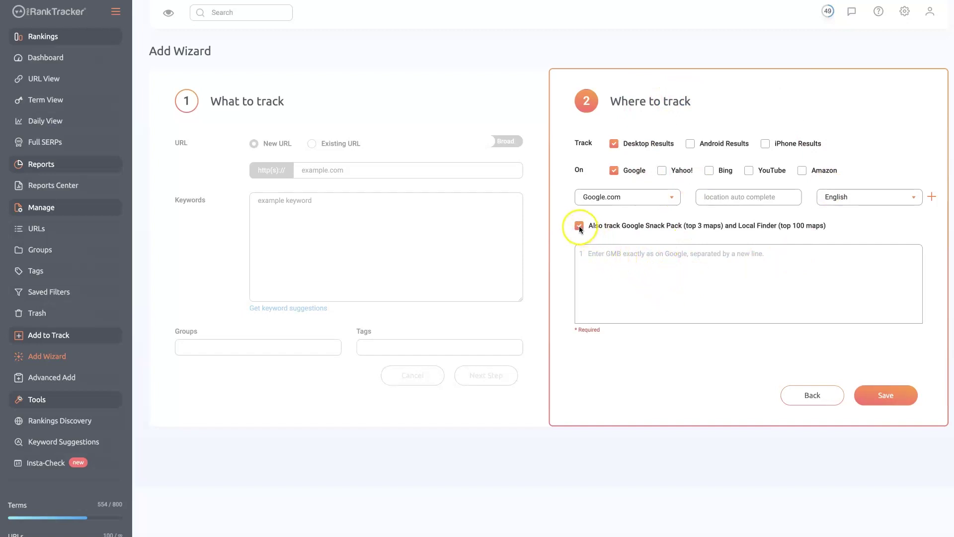
# - Highlight the Snack Pack (top 3 maps) and Local Finder (top 100) tracking descriptions
pyautogui.moveTo(693, 228); pyautogui.dragTo(825, 227)
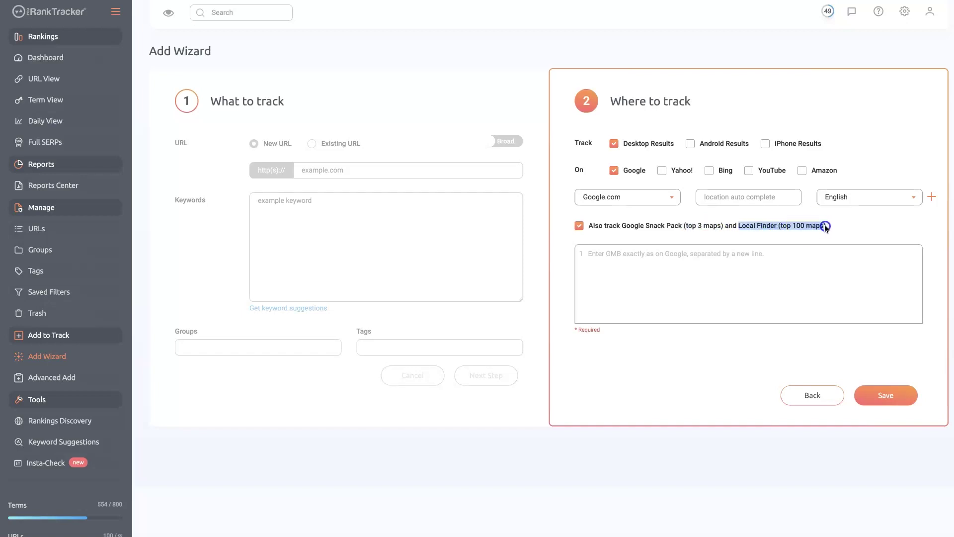
pyautogui.moveTo(724, 226); pyautogui.dragTo(680, 225)
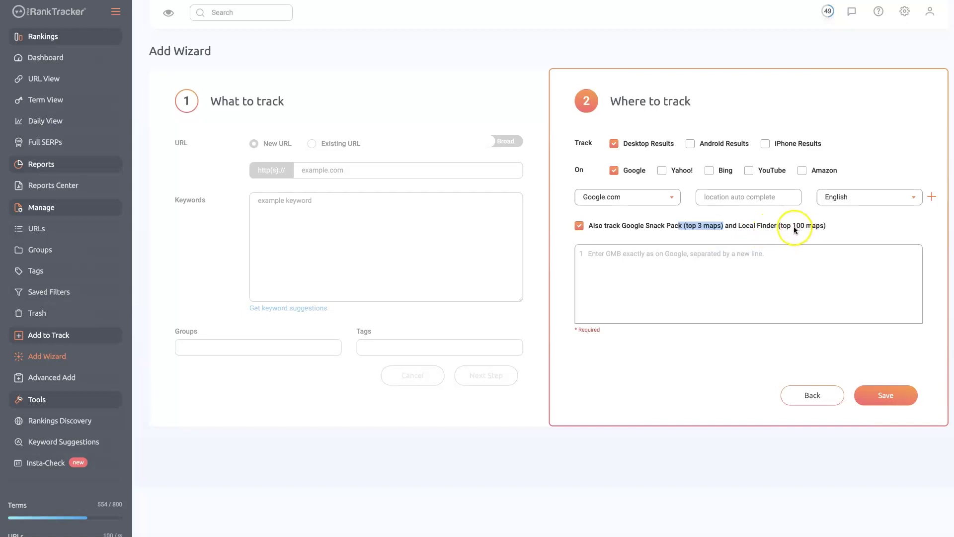
pyautogui.moveTo(739, 226); pyautogui.dragTo(828, 227)
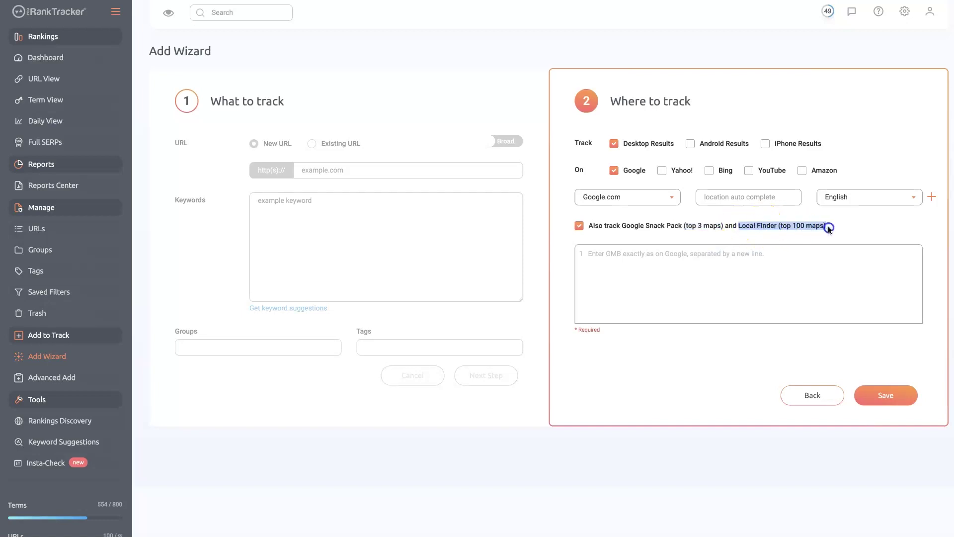
# - Turn off Snack Pack/Local Finder tracking, then toggle Android, Yahoo! and Bing on and back off
pyautogui.click(579, 226)
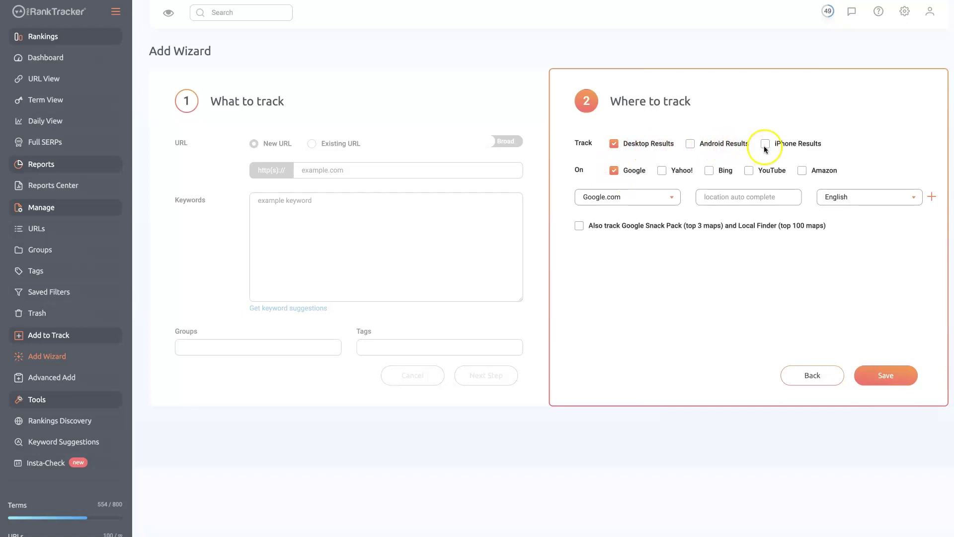
pyautogui.click(698, 144)
pyautogui.click(691, 143)
pyautogui.click(663, 171)
pyautogui.click(709, 171)
pyautogui.click(662, 170)
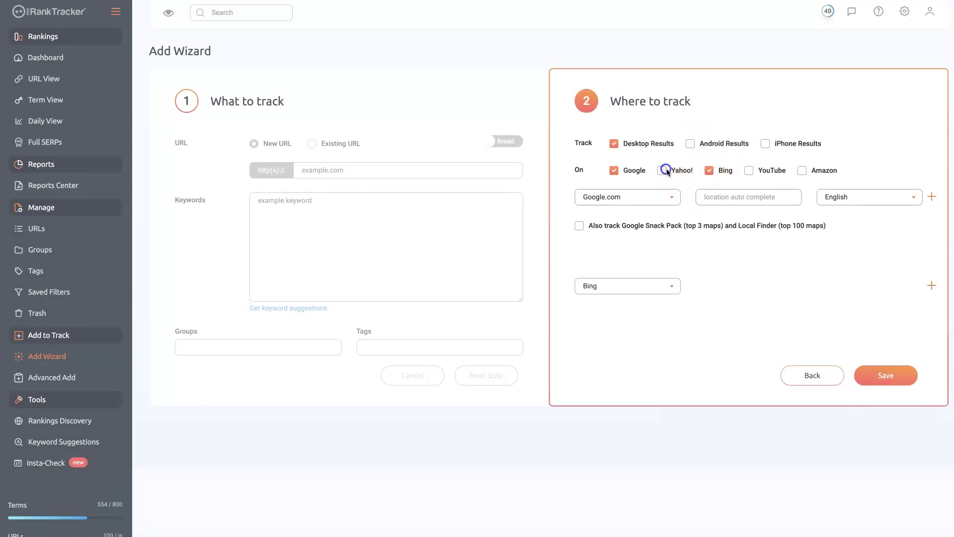
pyautogui.click(709, 171)
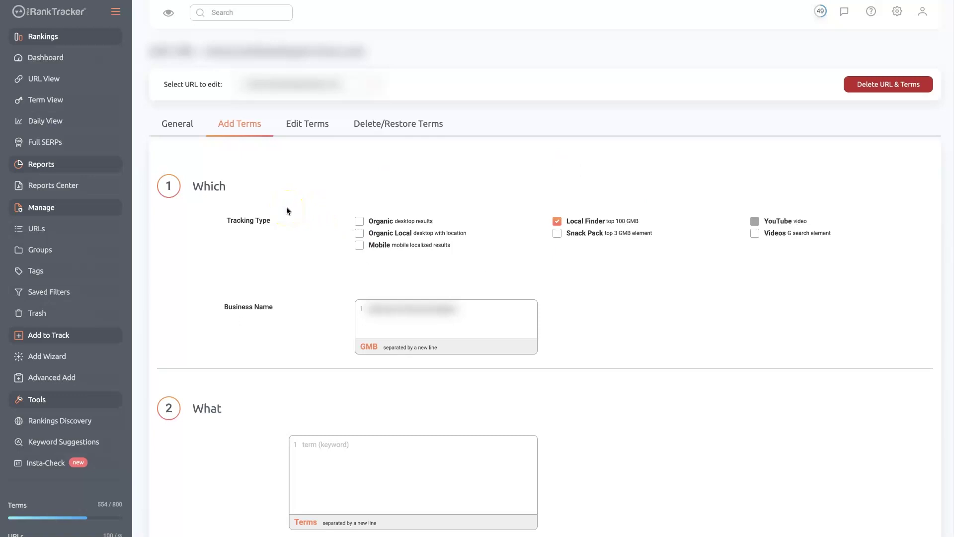
pyautogui.click(50, 78)
pyautogui.moveTo(571, 224); pyautogui.dragTo(619, 223)
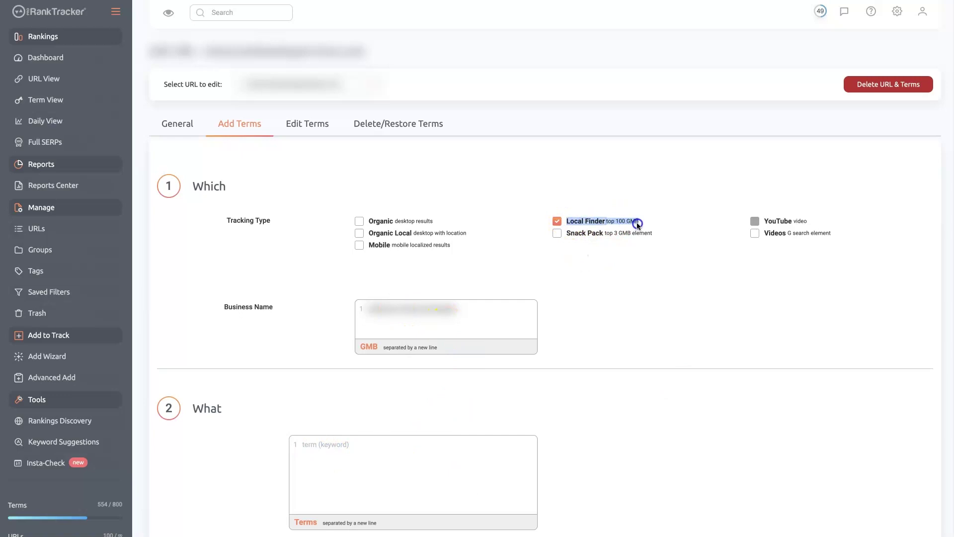
pyautogui.click(642, 222)
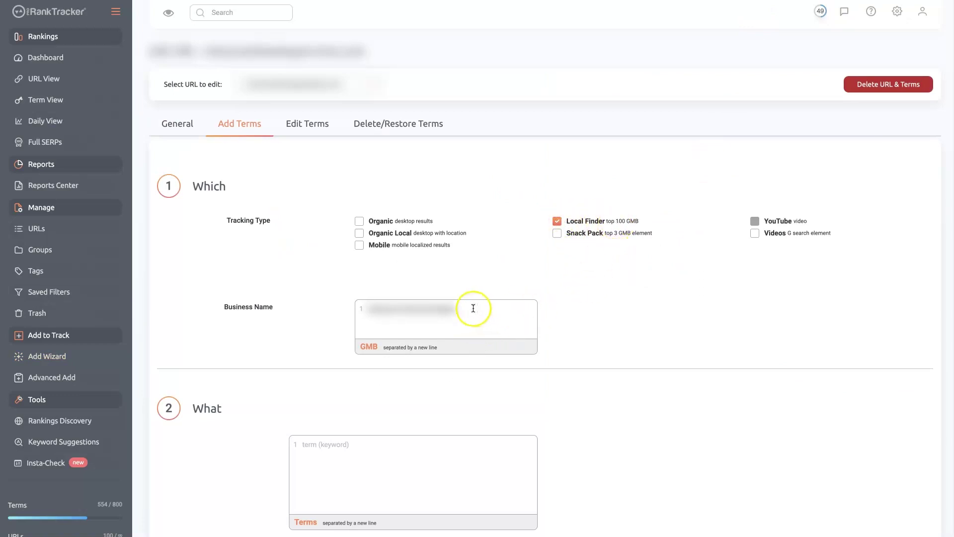
# - Scroll through the Add Terms form and save it to return to URL View
pyautogui.scroll(-2, 632, 308)
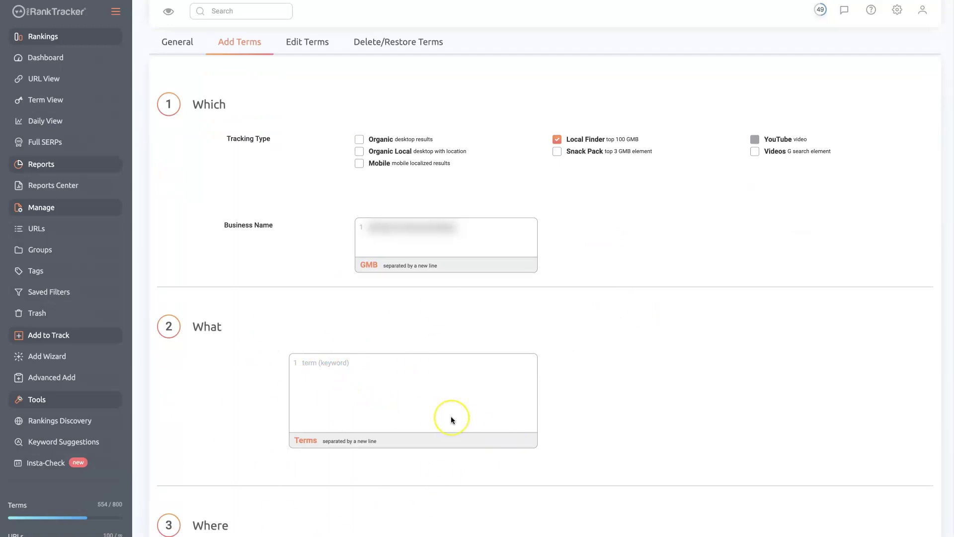
pyautogui.scroll(1, 655, 322)
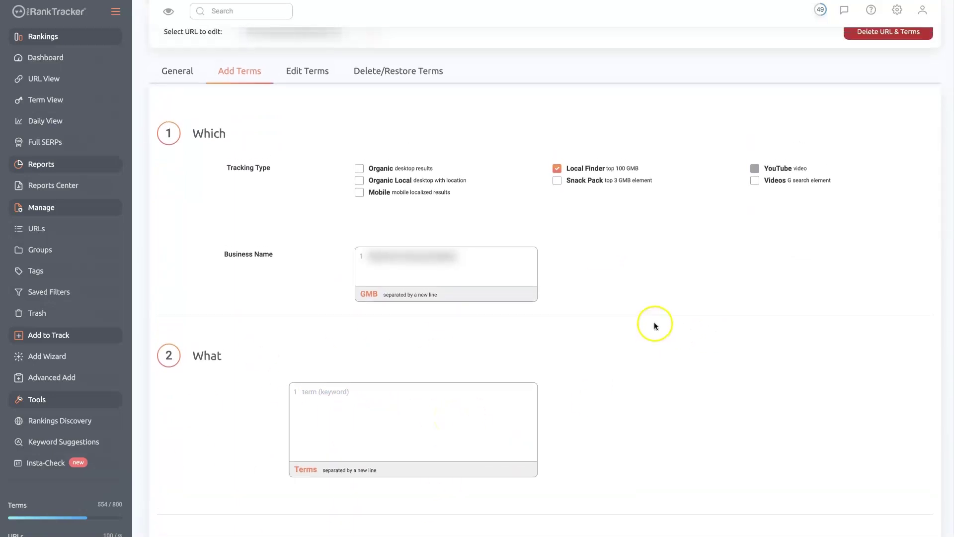
pyautogui.scroll(-8, 635, 279)
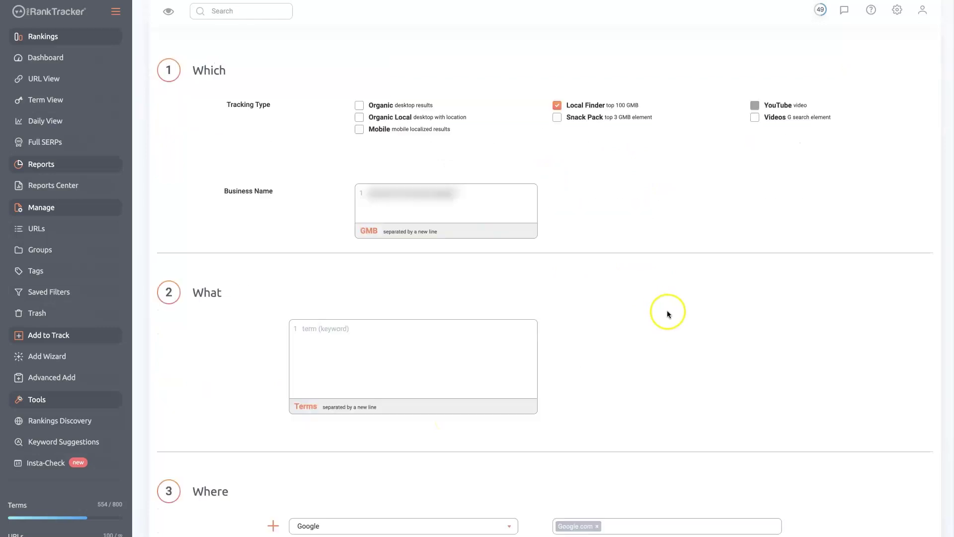
pyautogui.scroll(-2, 780, 336)
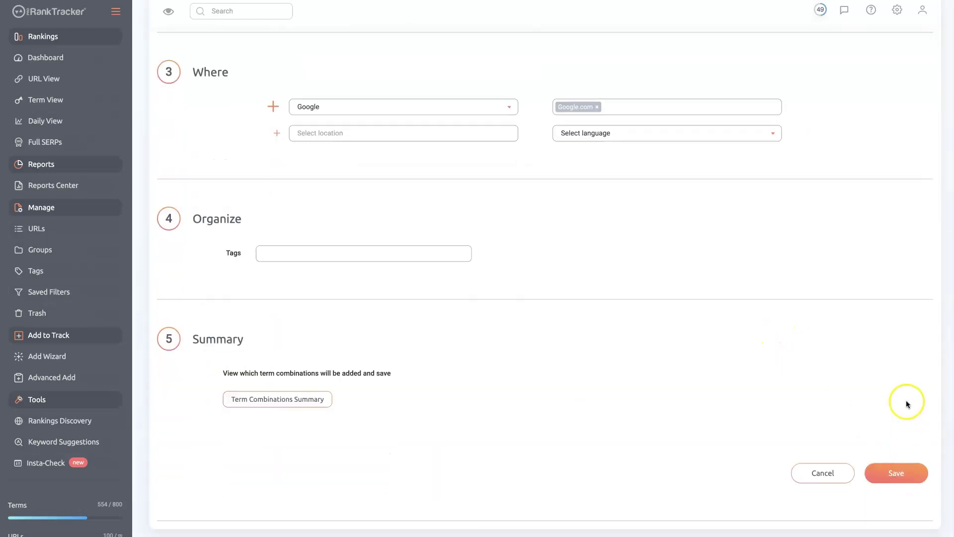
pyautogui.click(896, 473)
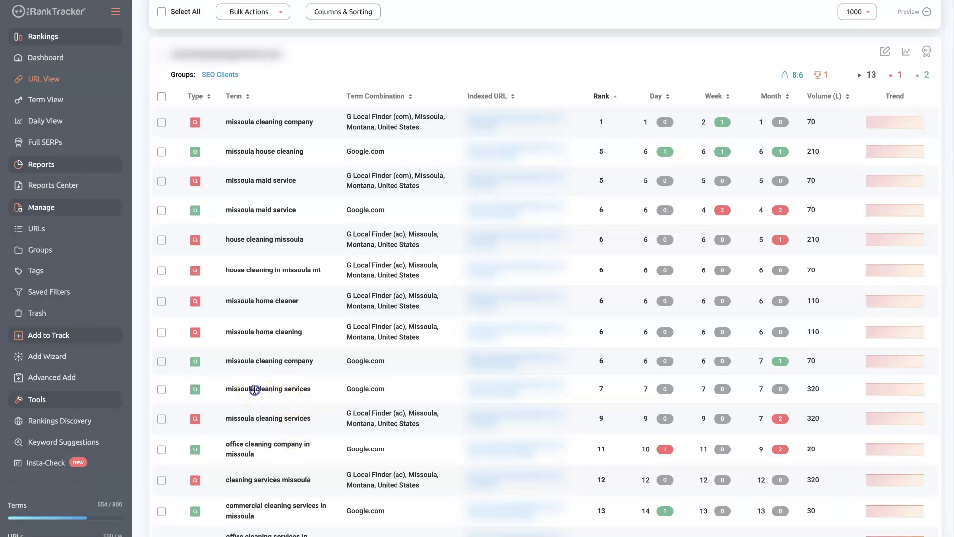
# - Highlight 'missoula' in the 'missoula cleaning services' term, then clear the highlight
pyautogui.moveTo(254, 390); pyautogui.dragTo(224, 389)
pyautogui.click(310, 389)
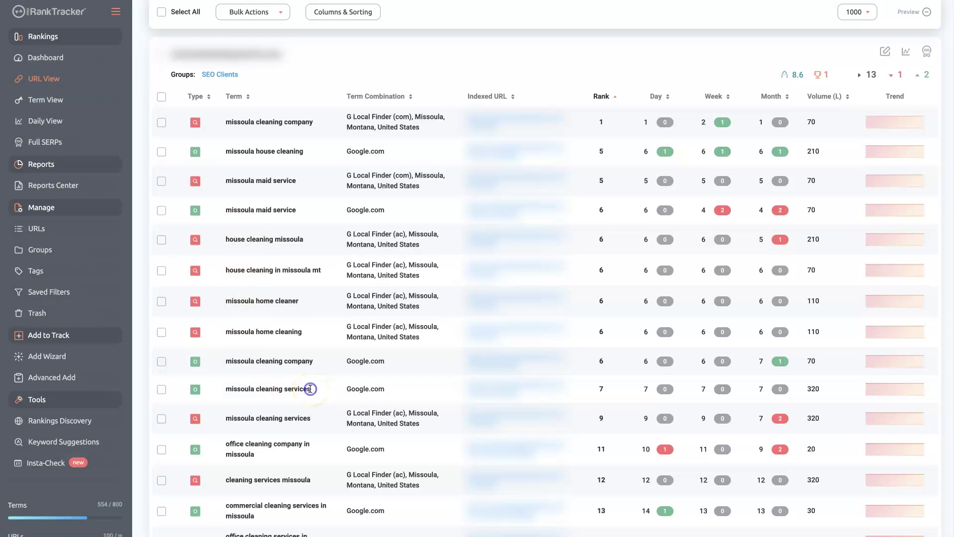